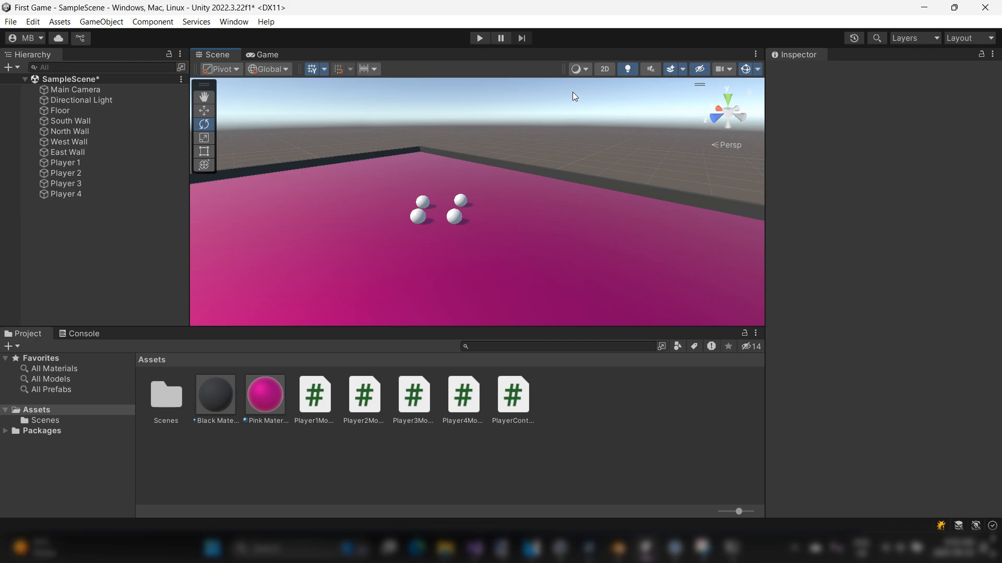
Select Player 1 and inspect the Materials list of its Mesh Renderer.
left_click(98, 165)
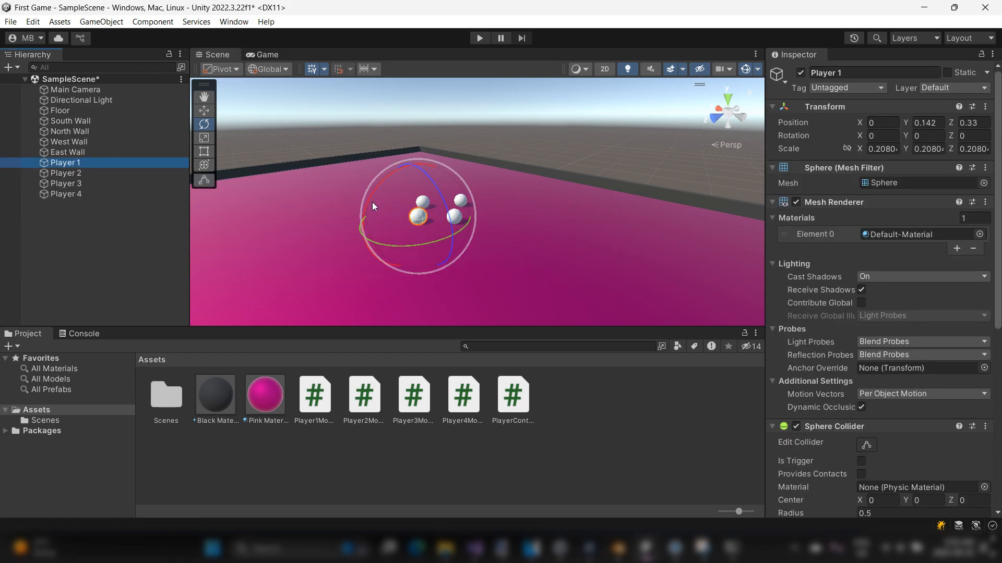
scroll(411, 206, "up", 3)
mouse_move(411, 206)
middle_mouse_down()
mouse_move(429, 197)
mouse_move(417, 205)
middle_mouse_up()
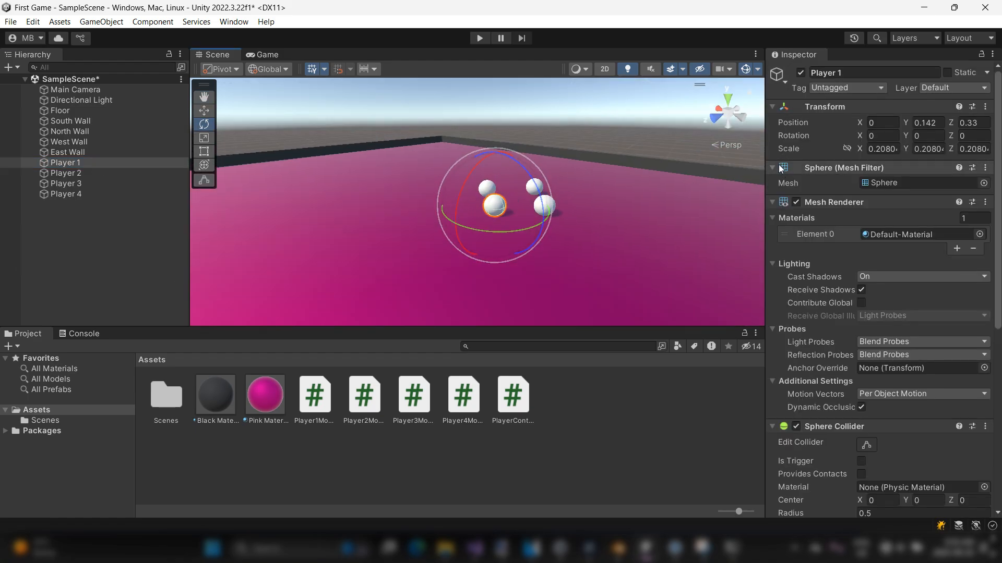
left_click(775, 205)
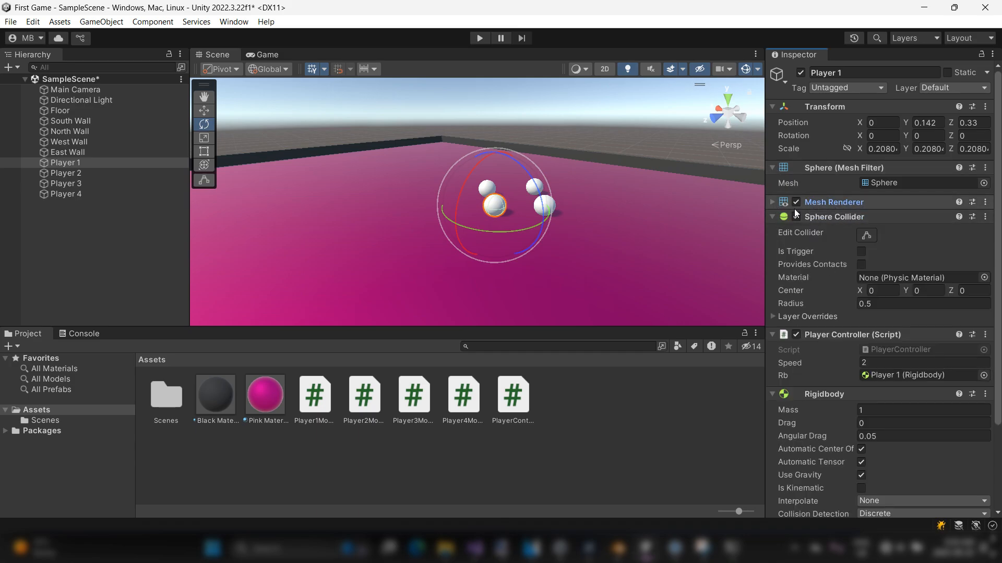
left_click(775, 202)
left_click(772, 217)
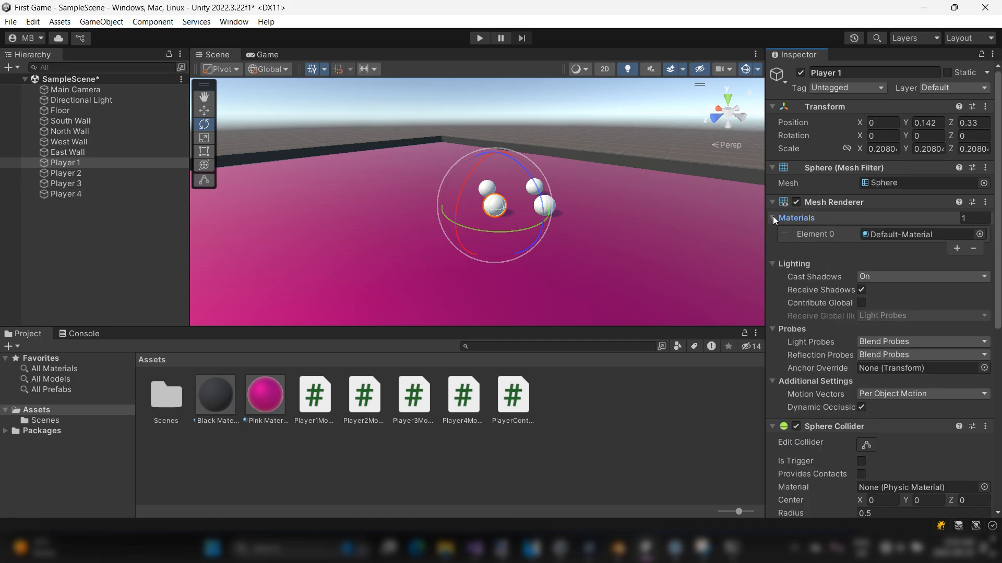
left_click(772, 217)
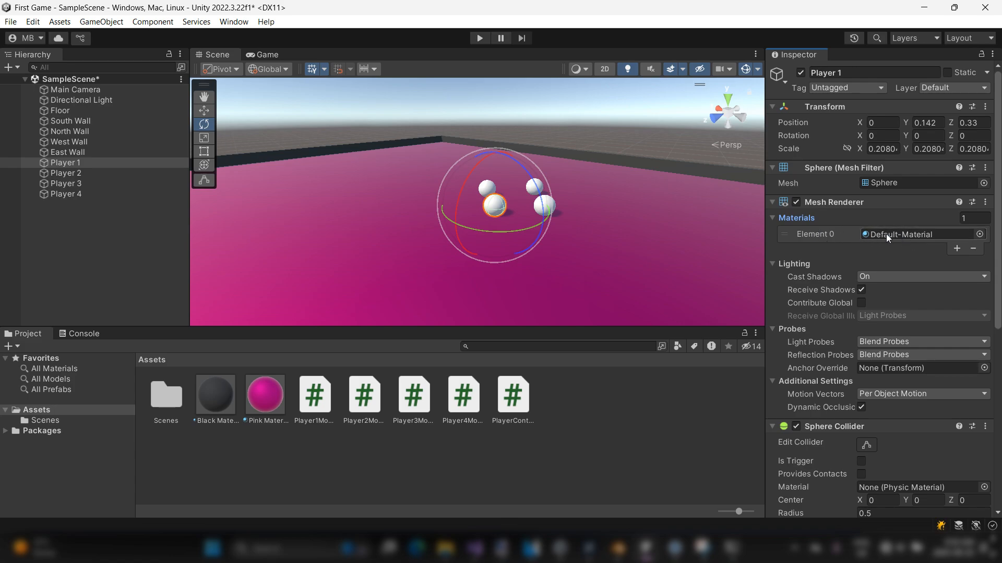
Switch to Blender, examine the laptop object's material slots, and return to the Unity project.
left_click(619, 548)
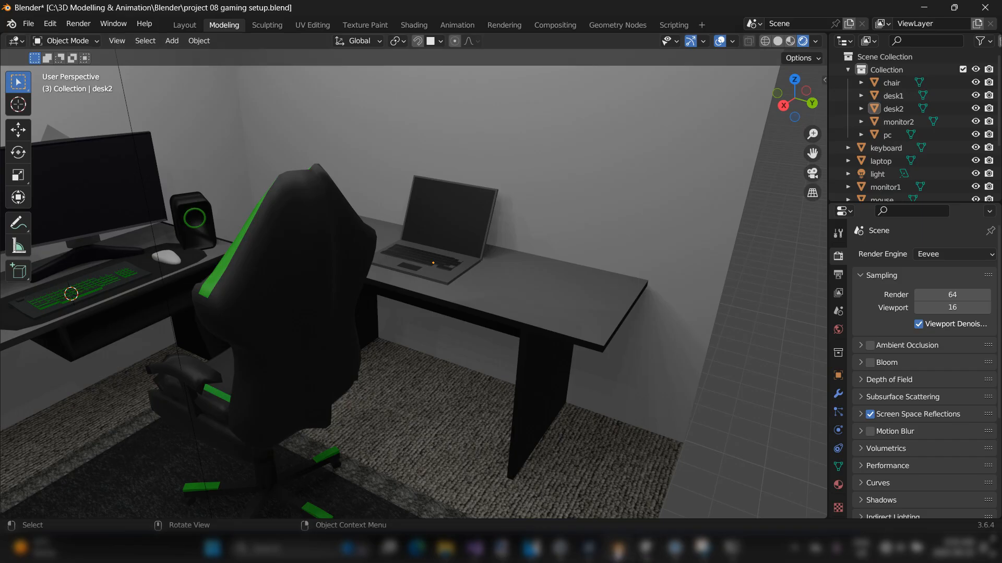
left_click(462, 221)
scroll(462, 221, "up", 2)
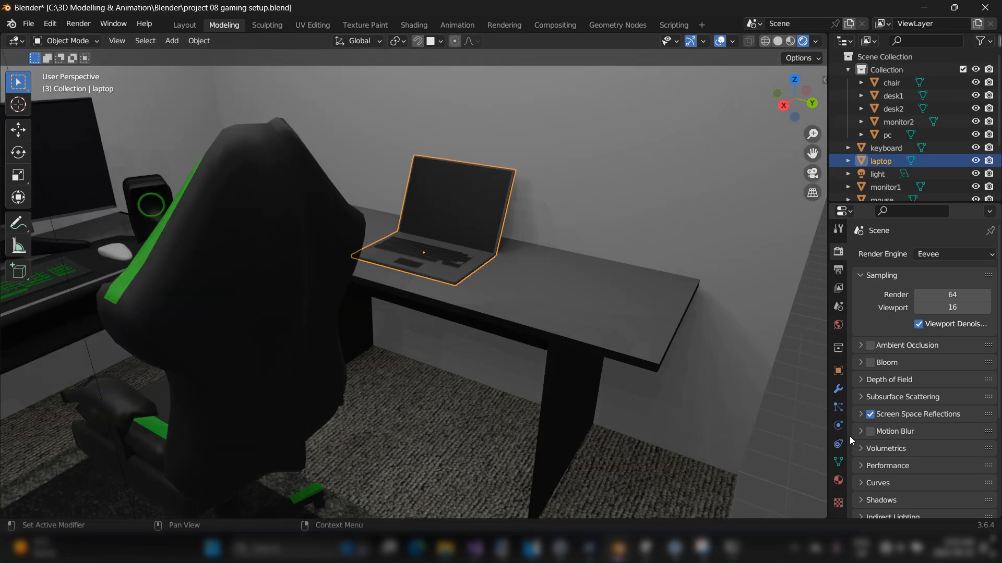
left_click(839, 485)
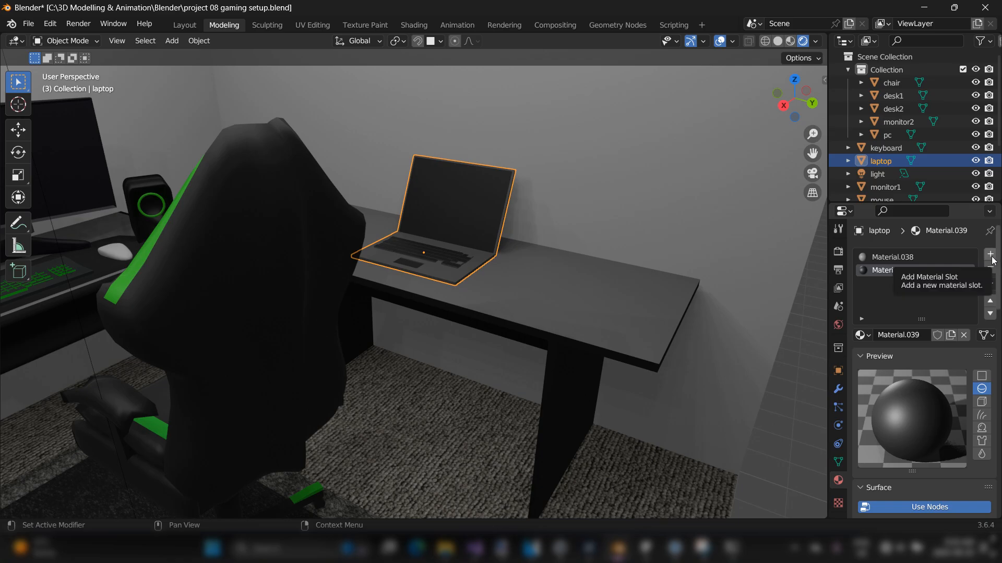
left_click(924, 8)
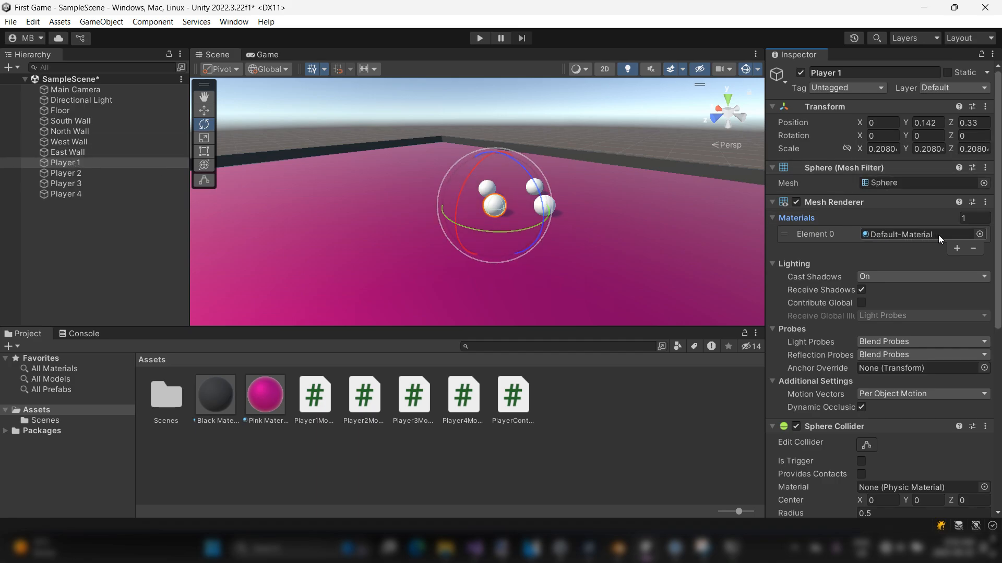
Look through the materials available for Player 1's Element 0 slot without choosing one, and deselect the object.
left_click(980, 234)
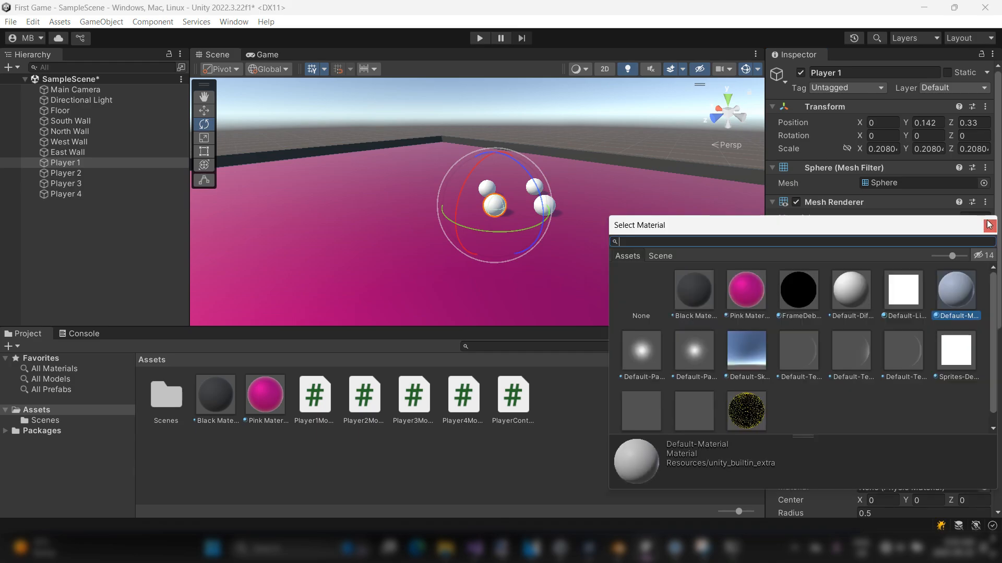
left_click(990, 226)
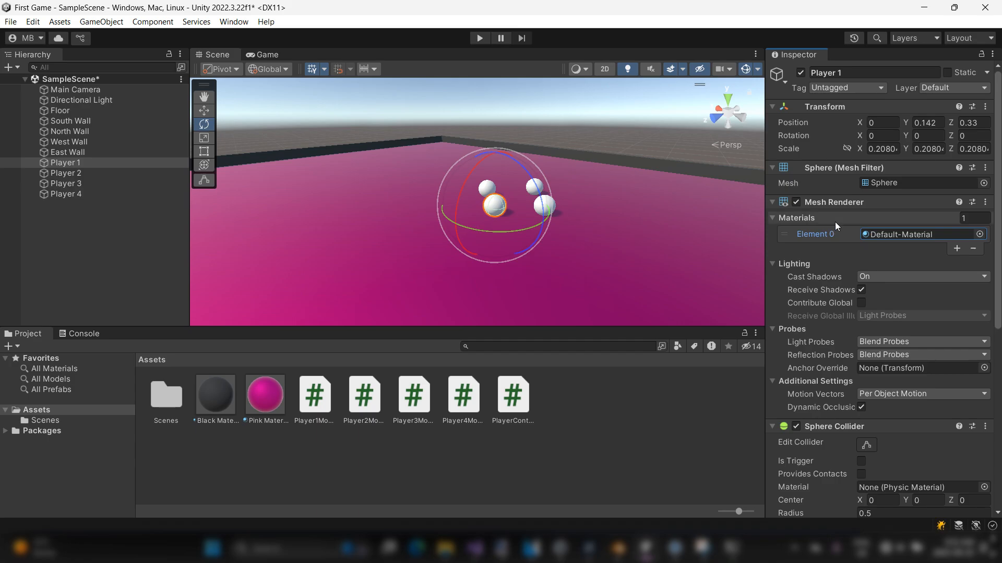
left_click(598, 400)
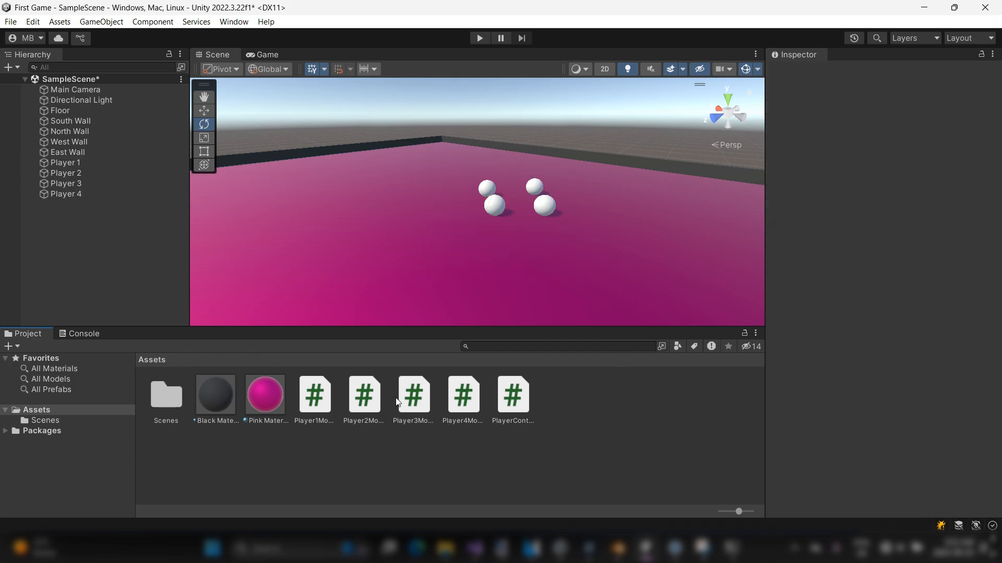
Create a new material in the Assets folder and name it Green Material.
right_click(553, 397)
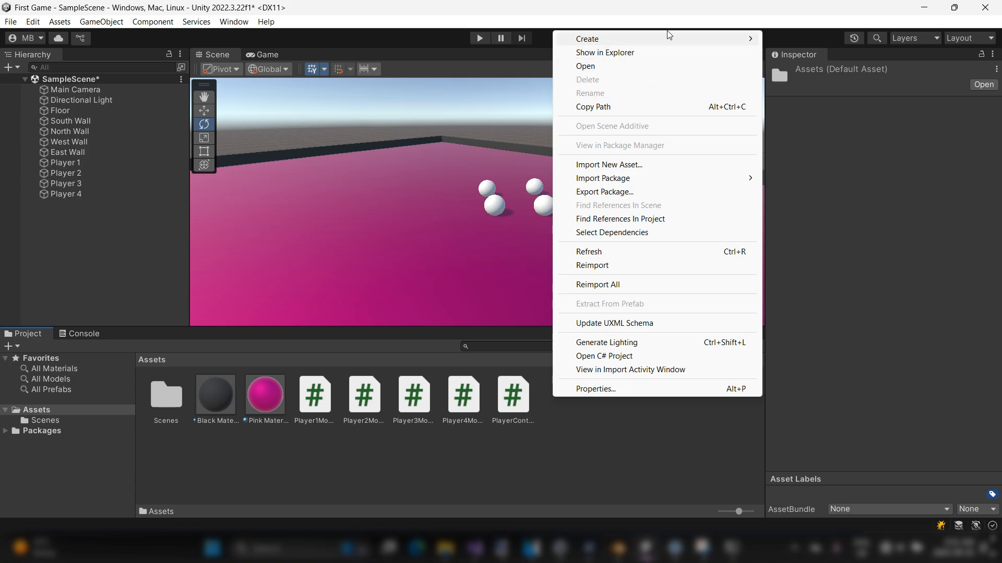
mouse_move(669, 38)
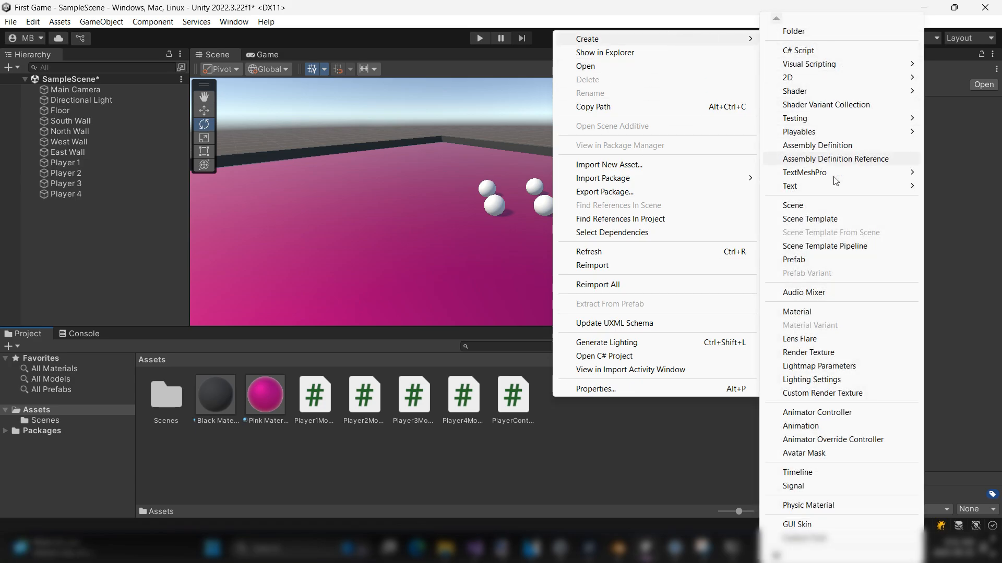
left_click(822, 313)
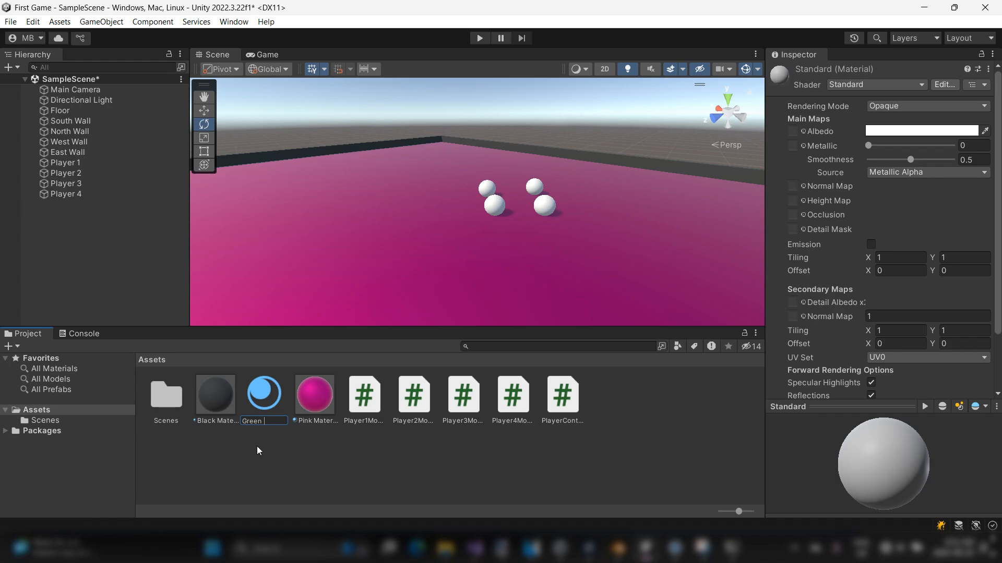
type("ial")
key("Return")
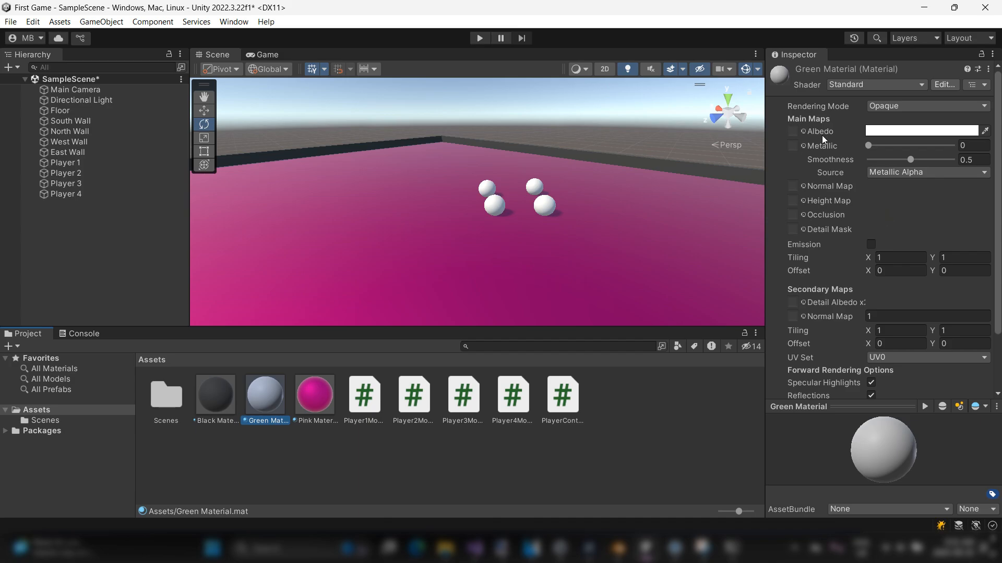
Set Green Material's Albedo colour to bright green, hexadecimal 40FF00.
left_click(889, 131)
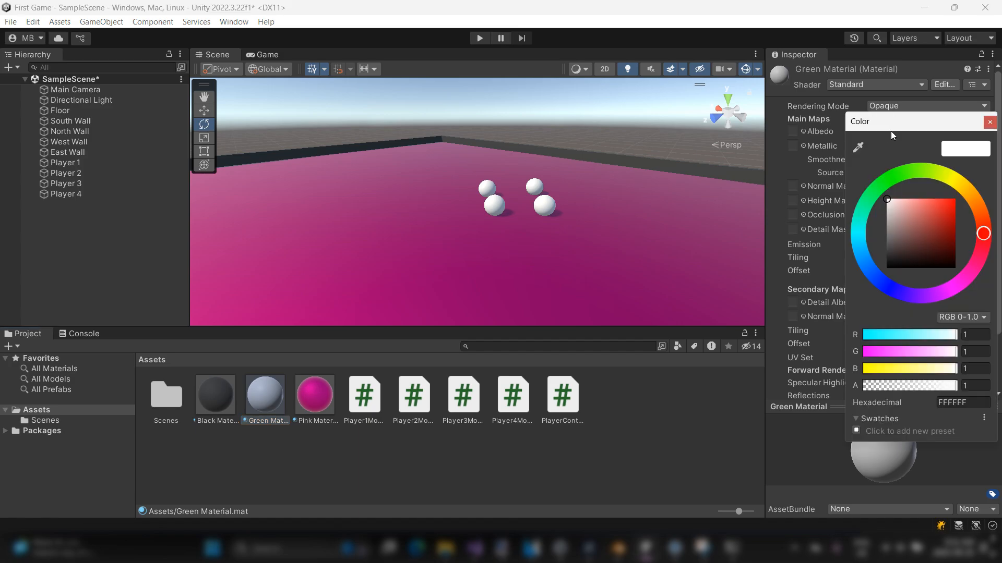
mouse_move(907, 172)
left_mouse_down()
mouse_move(913, 286)
mouse_move(972, 192)
mouse_move(890, 295)
mouse_move(976, 204)
mouse_move(903, 293)
mouse_move(962, 183)
mouse_move(898, 160)
left_mouse_up()
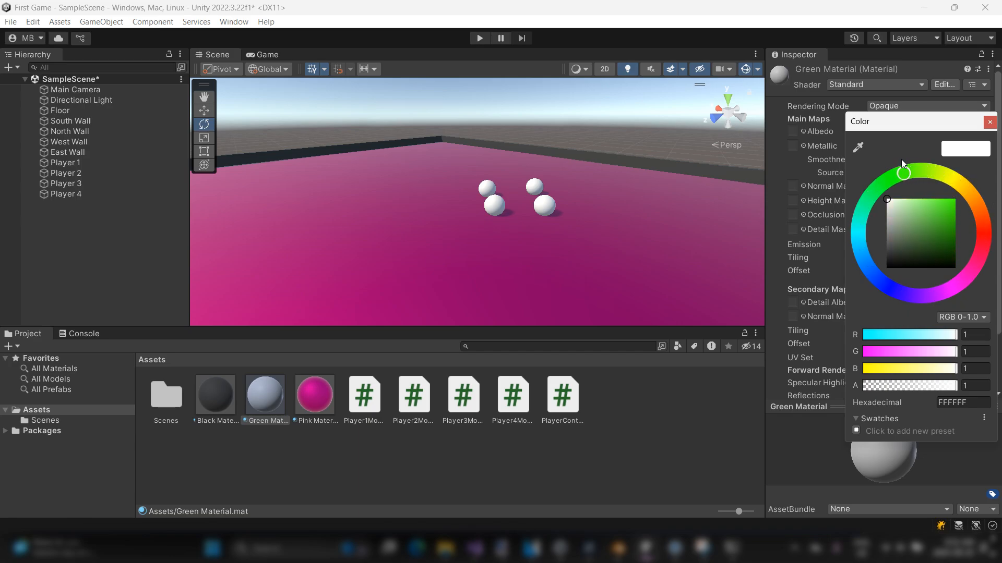
mouse_move(887, 205)
left_mouse_down()
mouse_move(965, 201)
mouse_move(897, 223)
mouse_move(959, 216)
mouse_move(884, 192)
mouse_move(981, 188)
mouse_move(891, 257)
mouse_move(945, 230)
mouse_move(970, 192)
mouse_move(987, 195)
left_mouse_up()
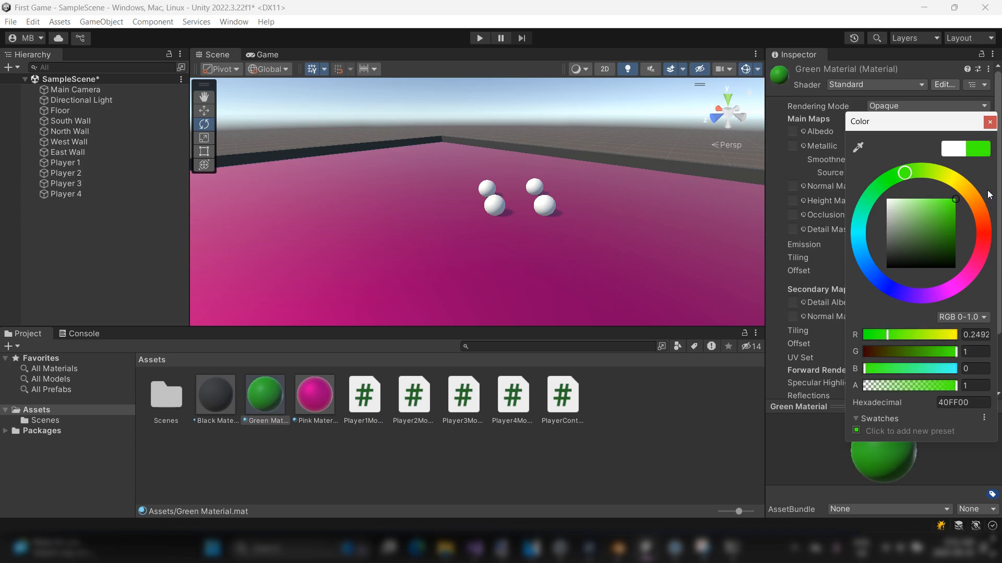
left_click(990, 122)
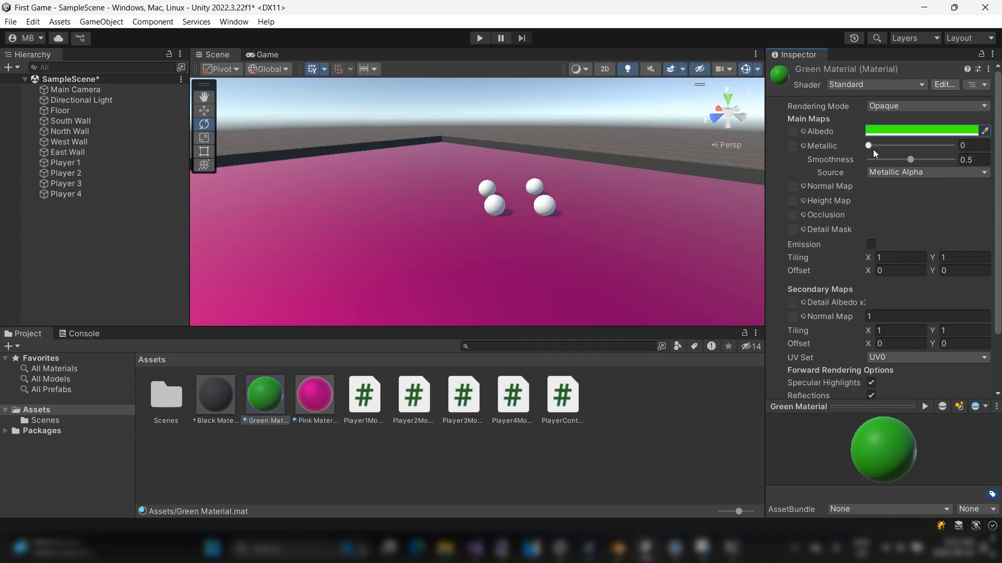
Set Green Material's Metallic value to 1 and its Smoothness to about 0.554.
left_click_drag(869, 147, 952, 145)
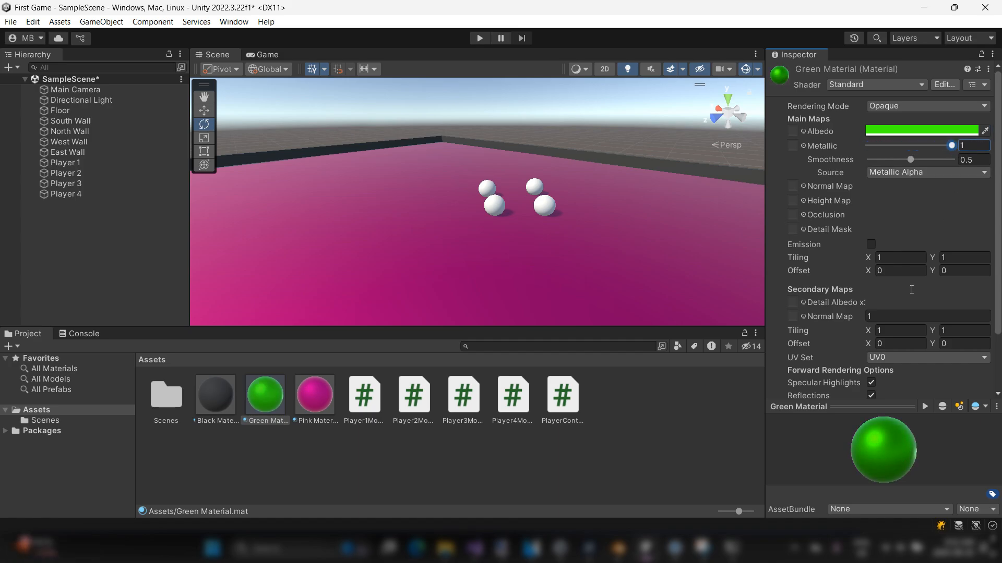
left_click_drag(897, 453, 894, 480)
left_click_drag(914, 160, 962, 162)
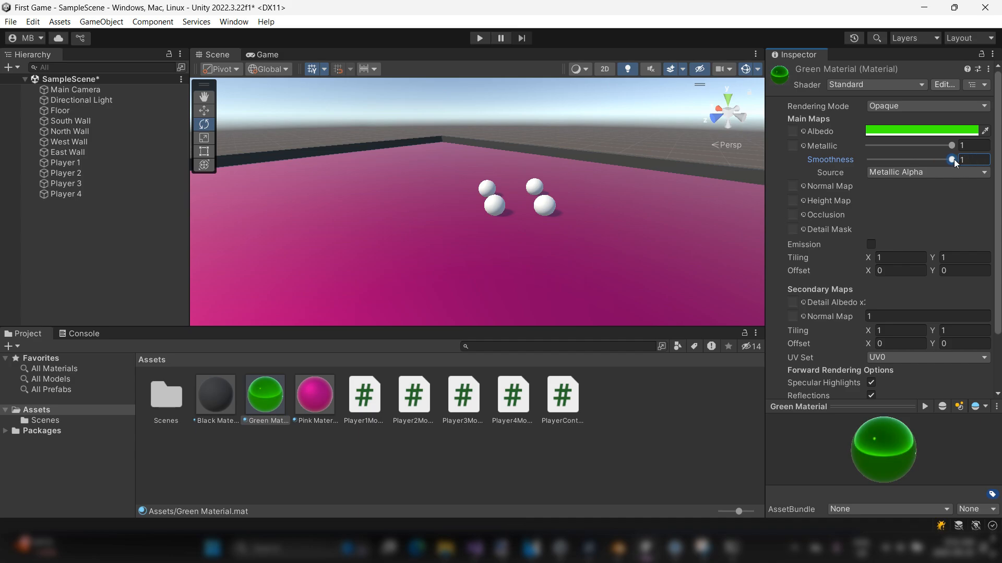
left_click_drag(950, 160, 917, 164)
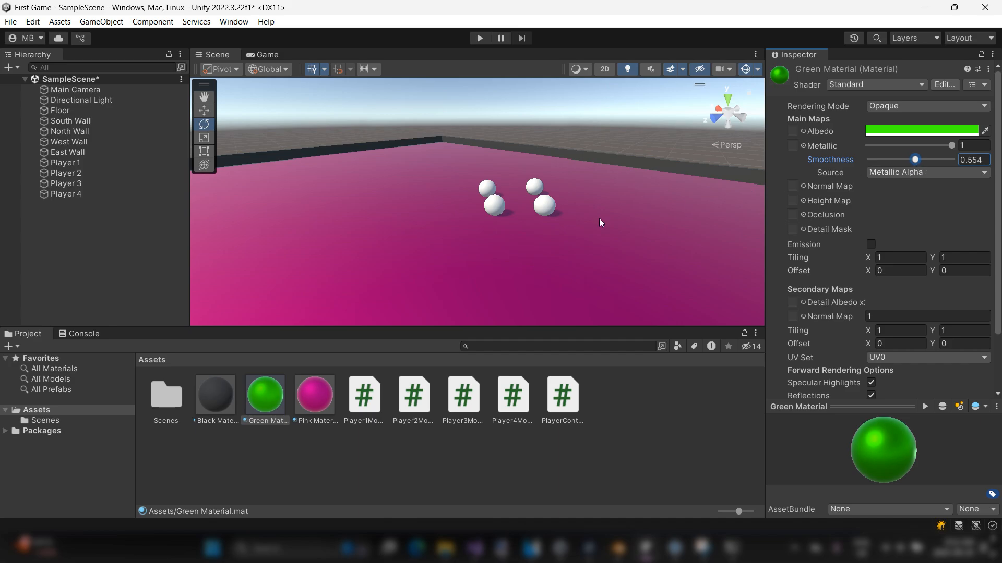
Try applying Green Material directly onto the Player 1 sphere in the scene, and undo the assignment.
left_click(498, 205)
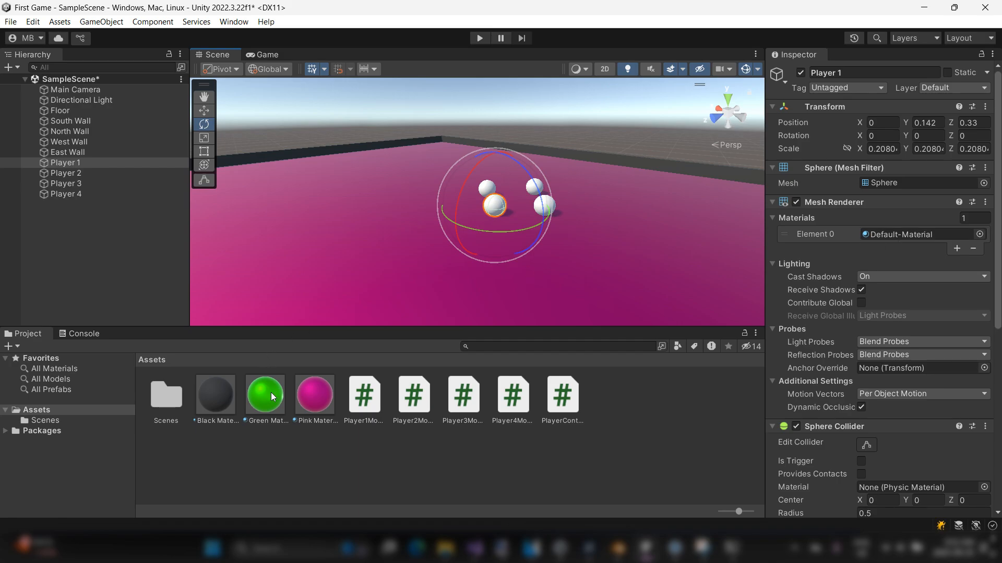
left_click_drag(270, 397, 598, 217)
left_click_drag(734, 193, 498, 207)
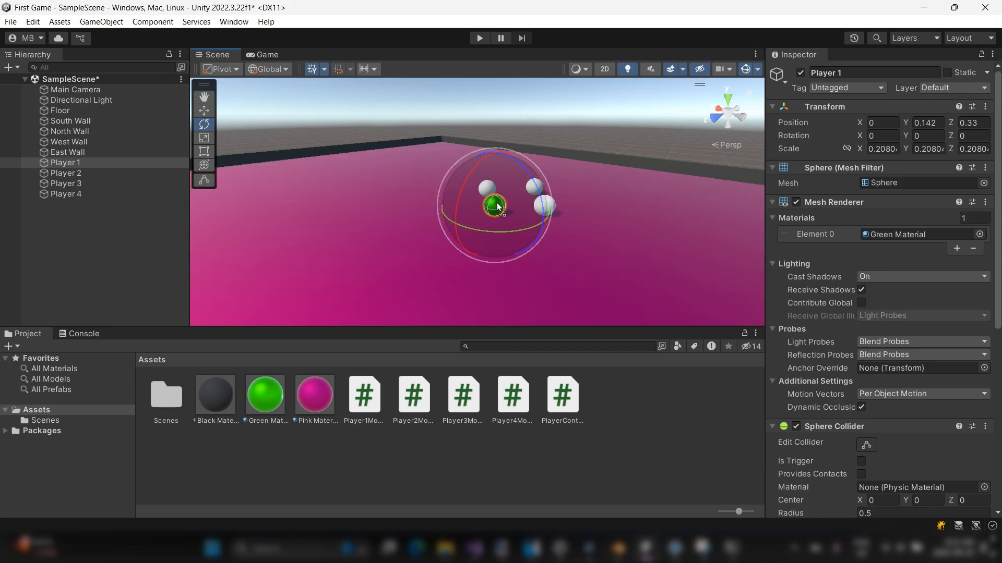
key("ctrl+z")
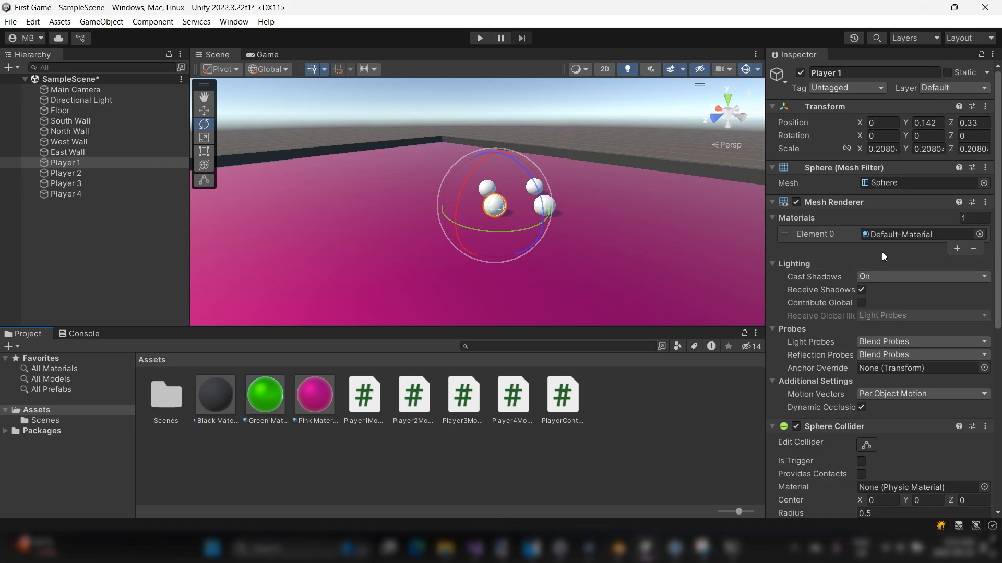
Search the material choices for "green" and assign Green Material to Player 1's Element 0 slot.
left_click(979, 235)
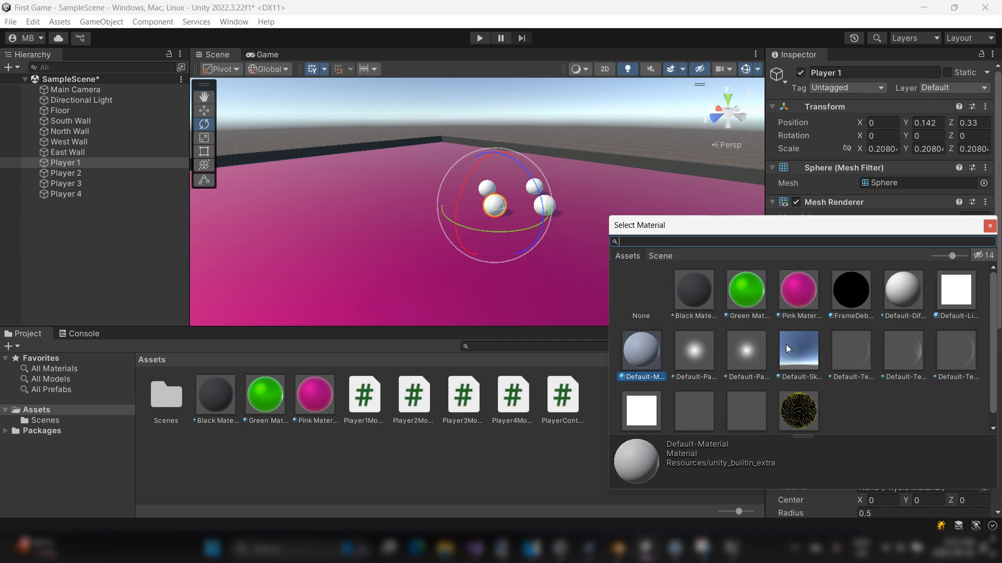
type("green")
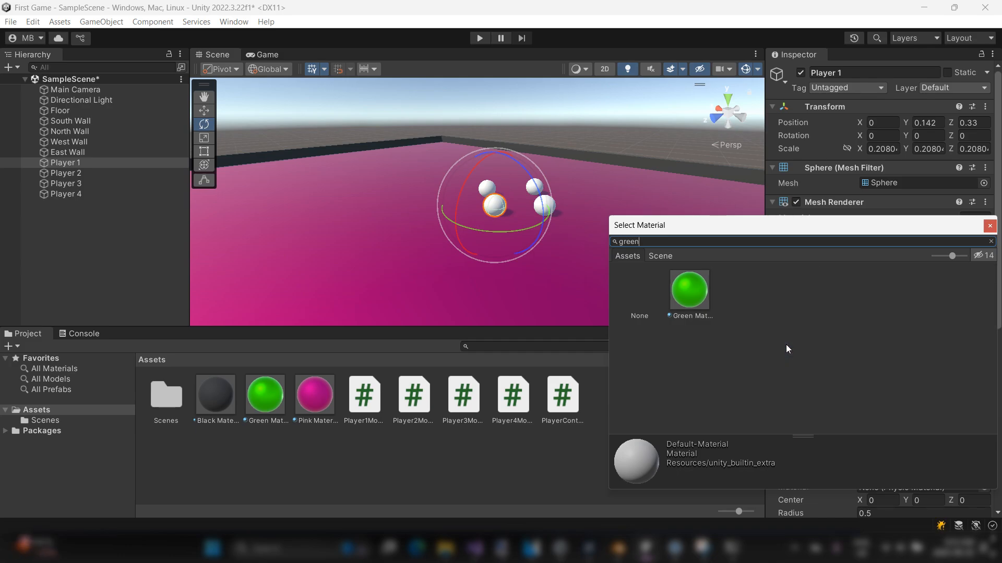
left_click(699, 295)
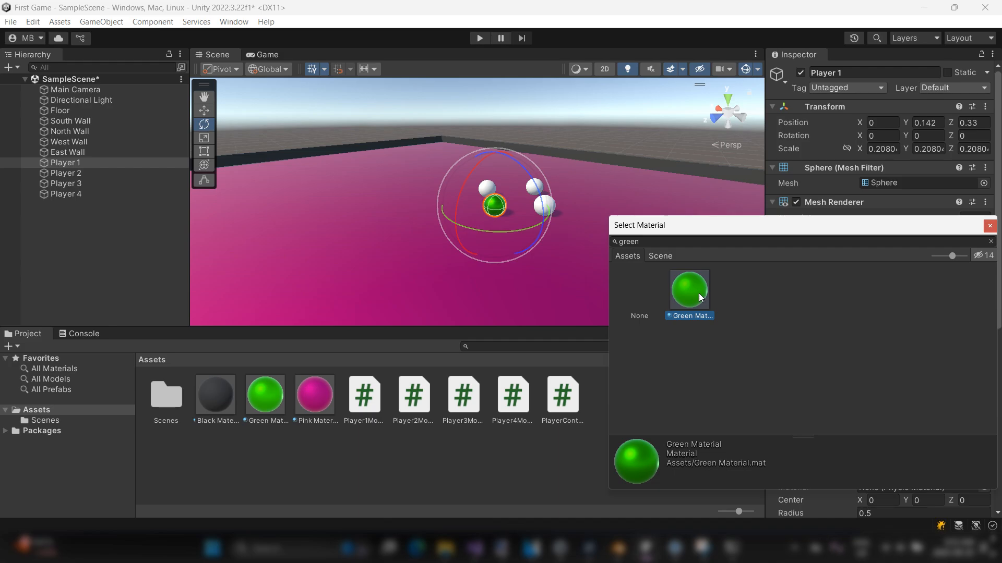
double_click(699, 293)
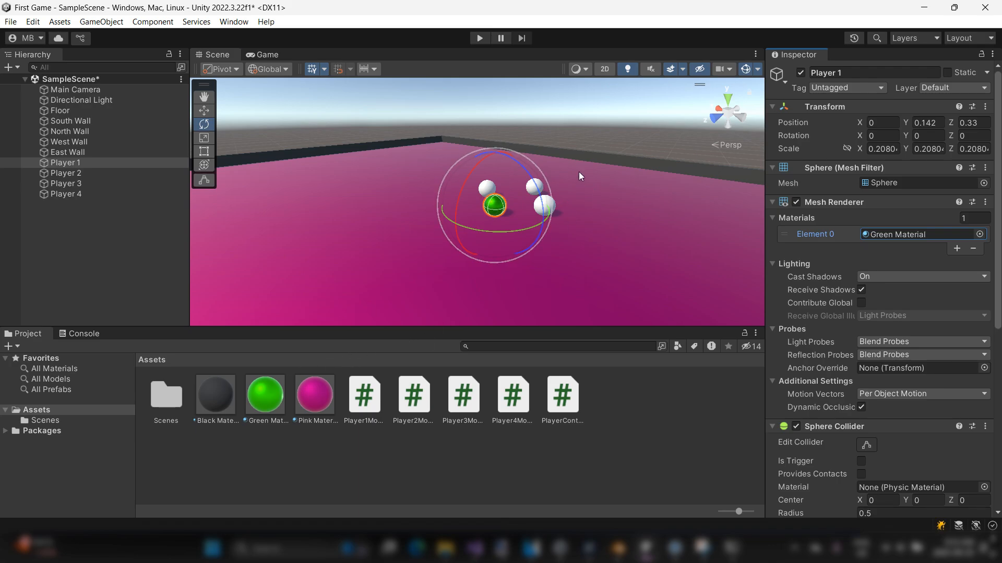
middle_click_drag(578, 172, 572, 167)
scroll(572, 167, "down", 4)
scroll(572, 167, "up", 3)
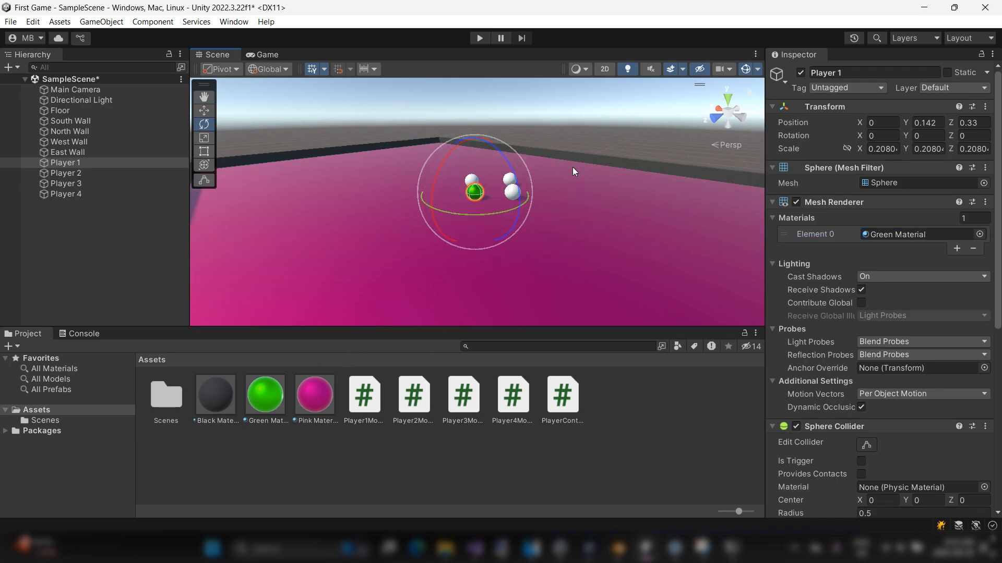